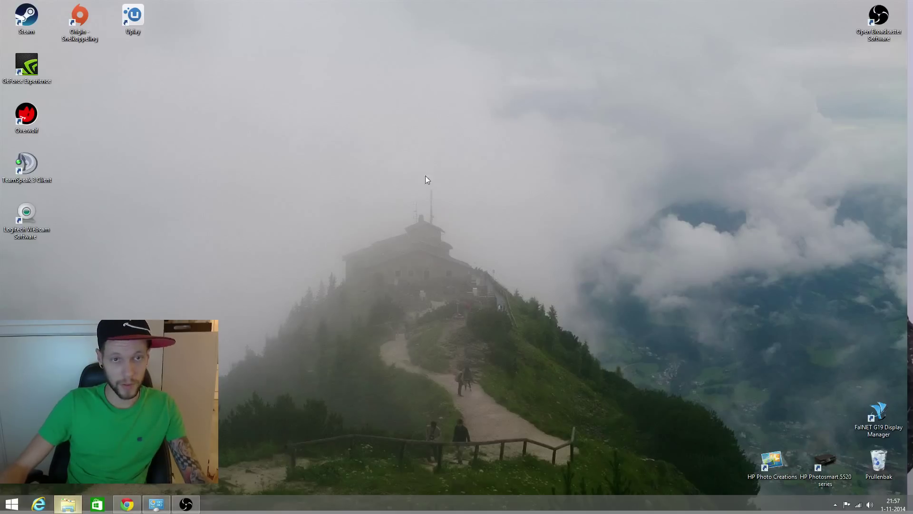
- Open the Netwerkcentrum in the Netwerk en internet category of the Configuratiescherm
key("super+e")
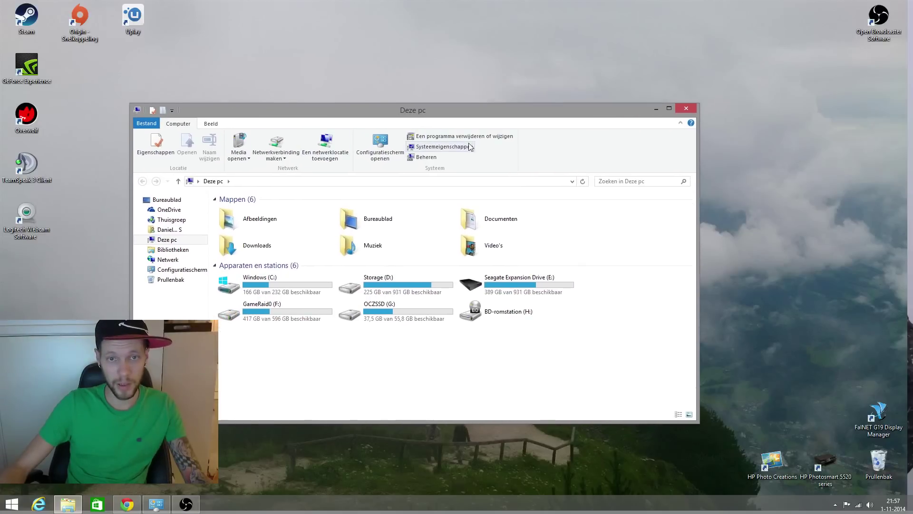
left_click(435, 147)
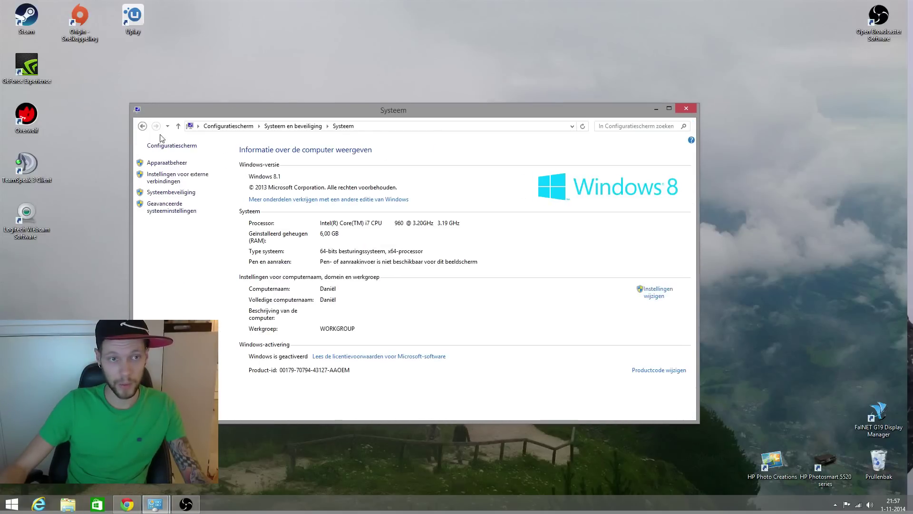
left_click(169, 146)
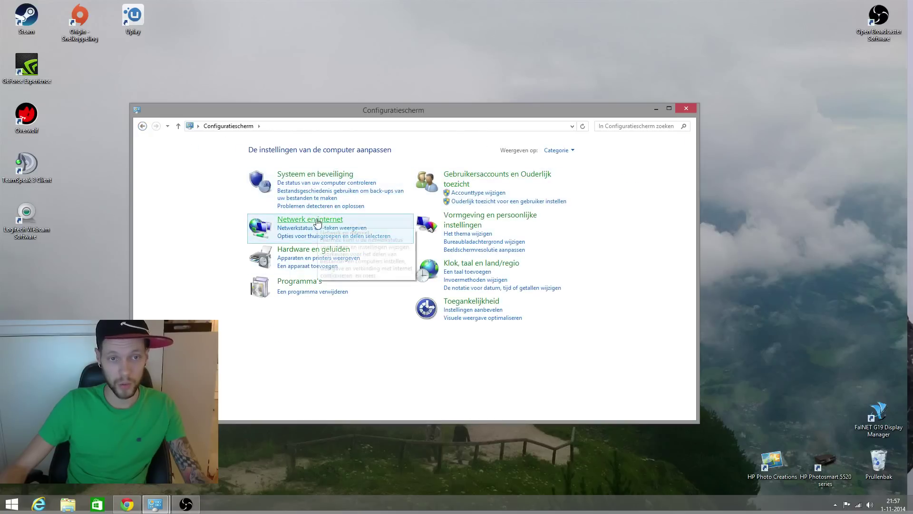
left_click(336, 219)
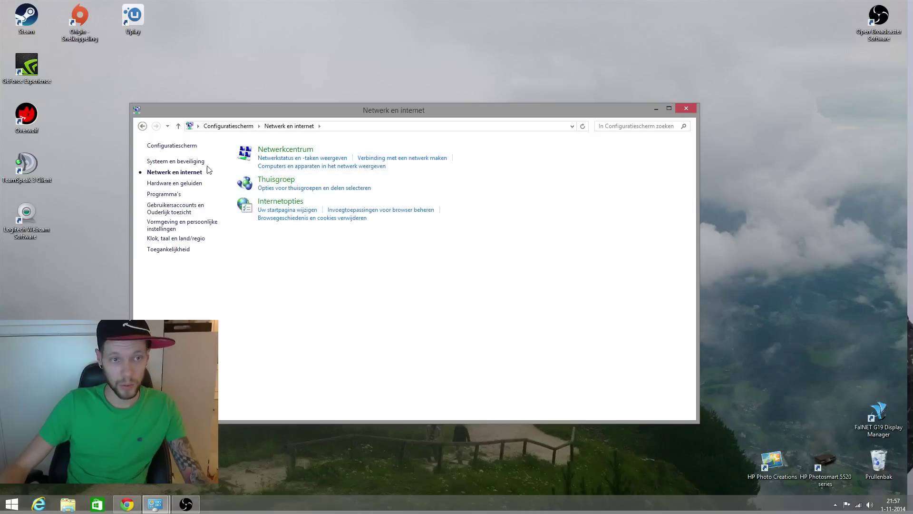
left_click(285, 150)
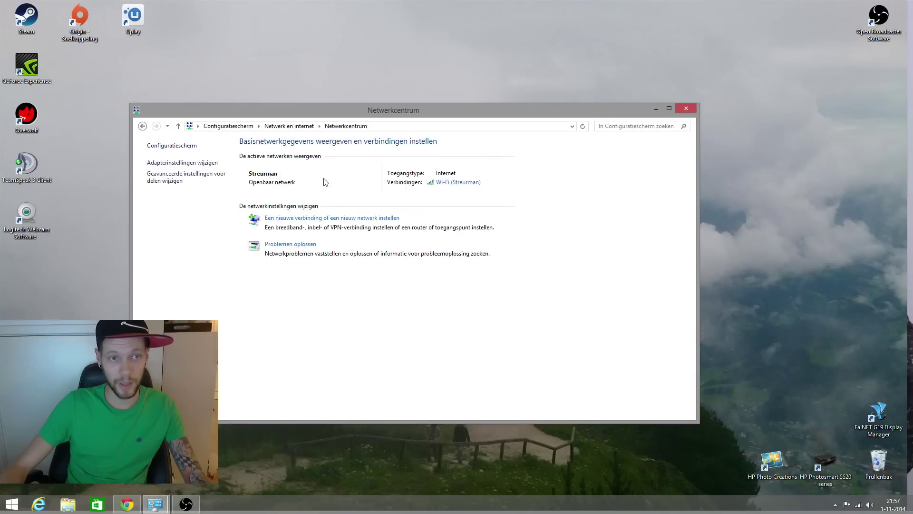
- Open the Netwerkverbindingen list with the computer's network adapters from the Netwerkcentrum
left_click(187, 147)
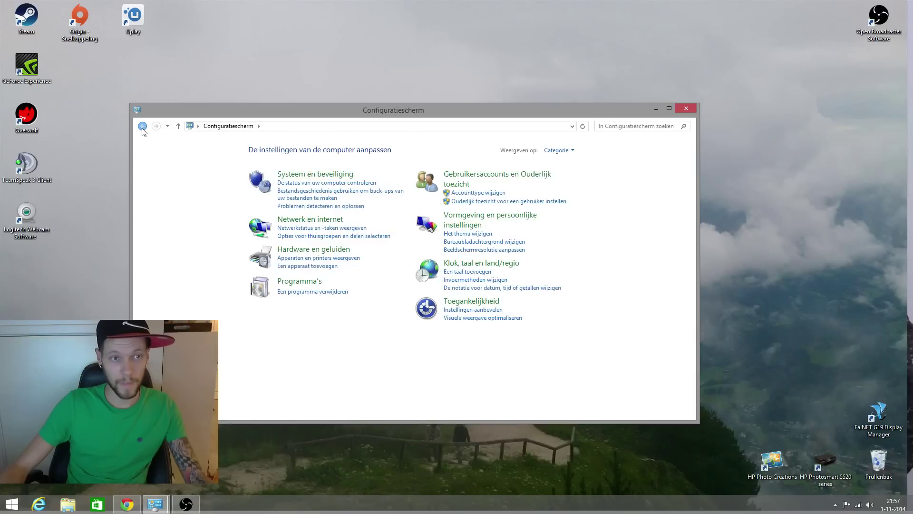
left_click(142, 125)
left_click(194, 163)
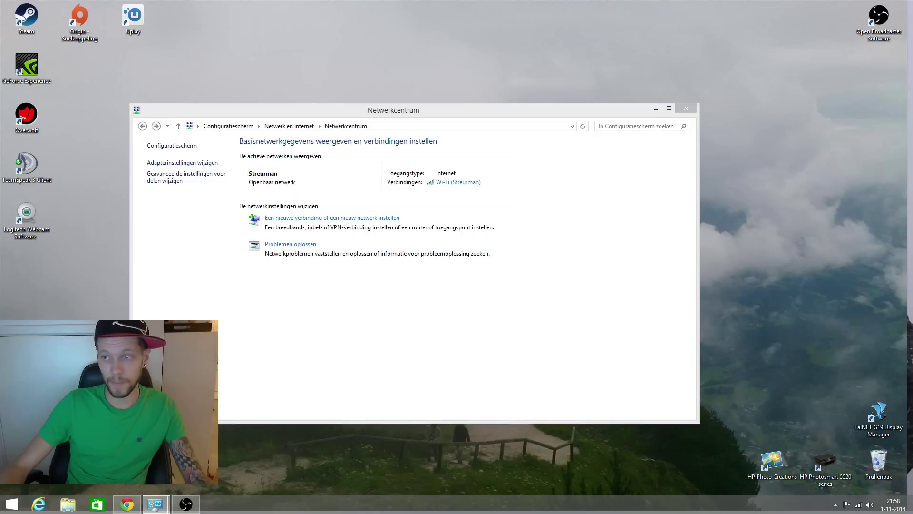
left_click_drag(827, 129, 309, 167)
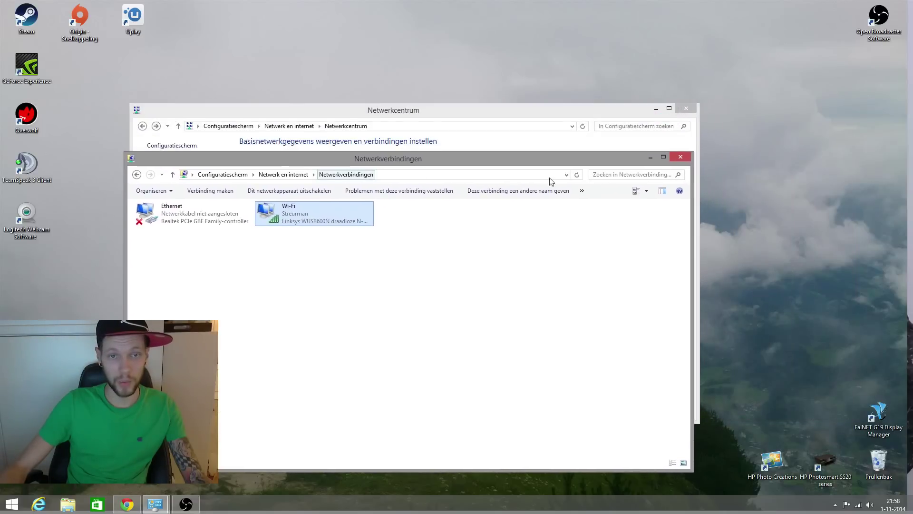
- Allow the computer to turn off the Linksys Wi-Fi adapter to save energy in its Energiebeheer settings
right_click(298, 212)
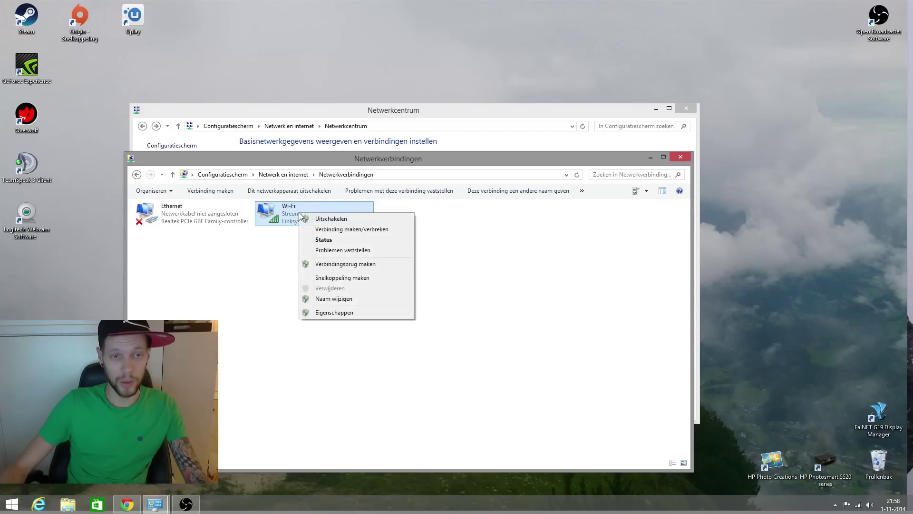
left_click(362, 310)
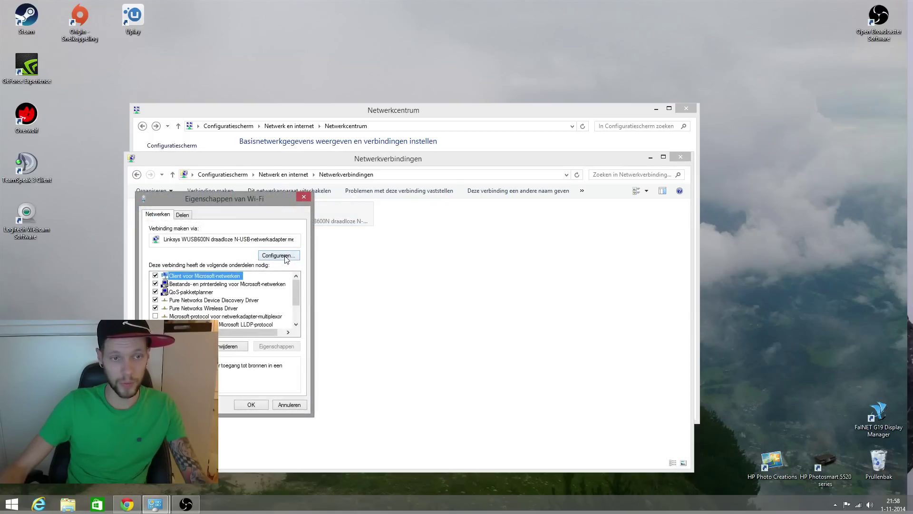
left_click(286, 258)
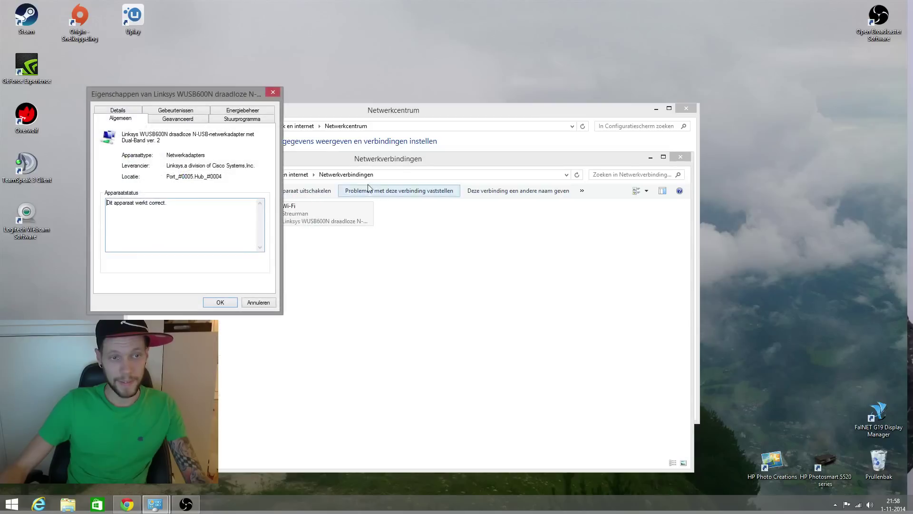
left_click(246, 111)
left_click_drag(193, 94, 403, 127)
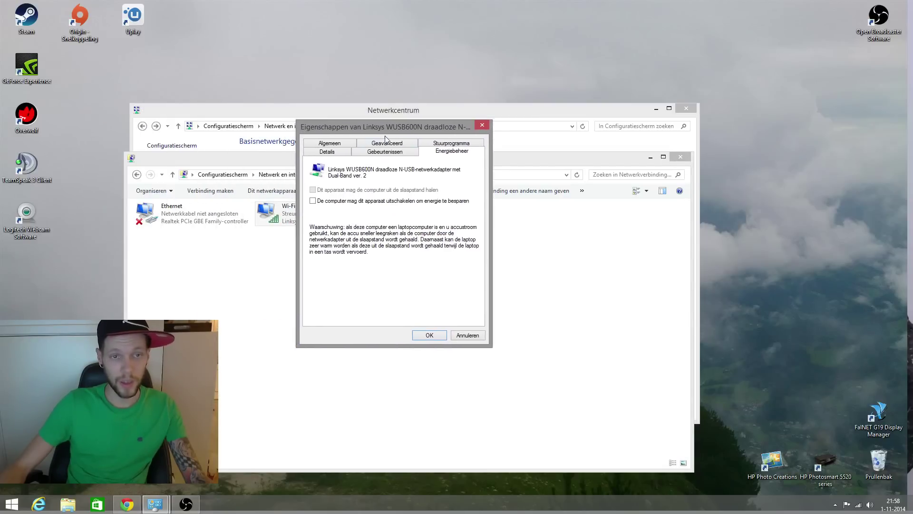
left_click(313, 201)
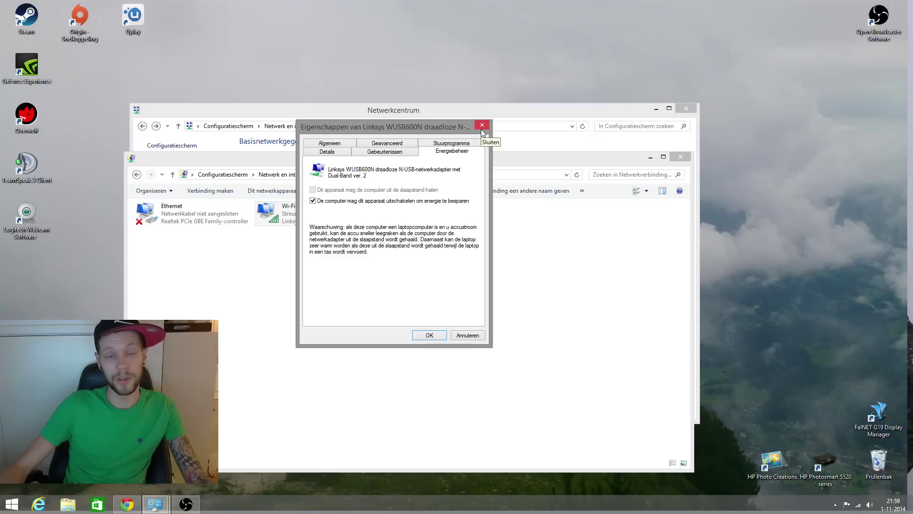
left_click(430, 334)
- Confirm 8.8.8.8 as preferred and 8.8.4.4 as alternative DNS server in the Wi-Fi connection's TCP/IPv4 properties
right_click(286, 220)
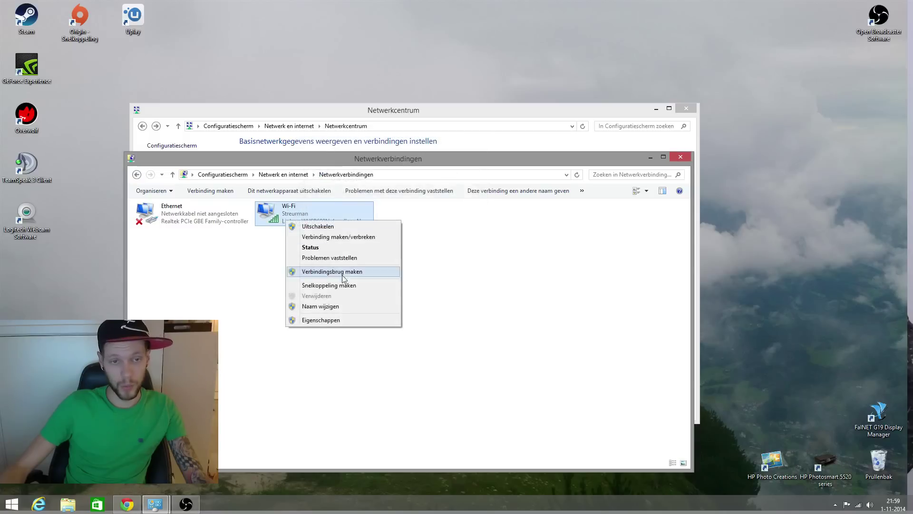
left_click(339, 318)
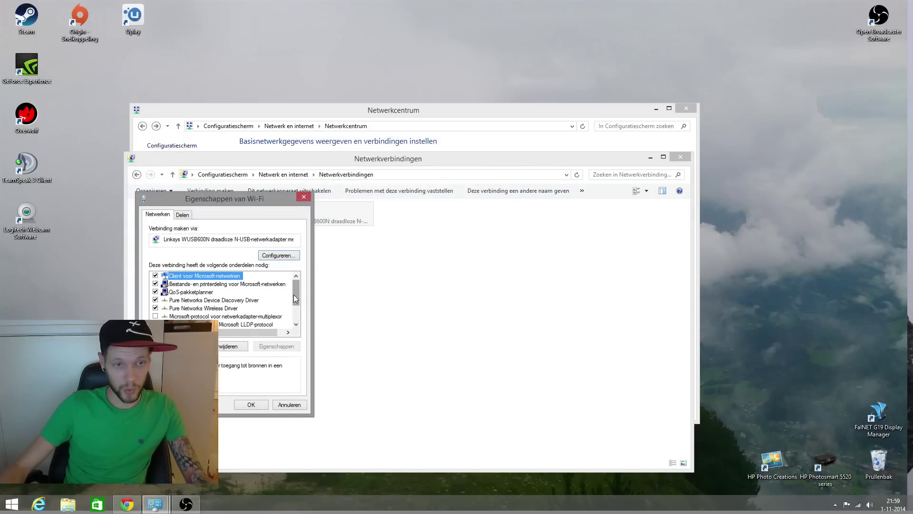
left_click_drag(258, 199, 506, 134)
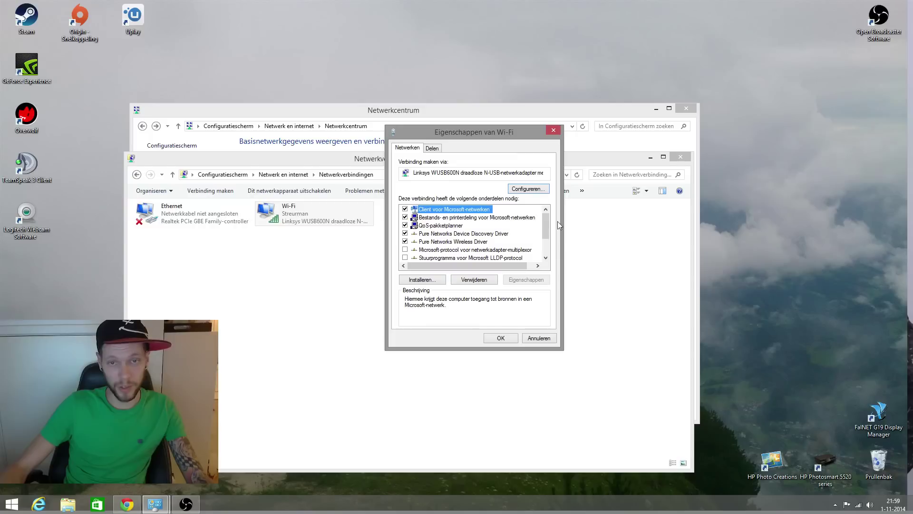
left_click_drag(544, 233, 543, 248)
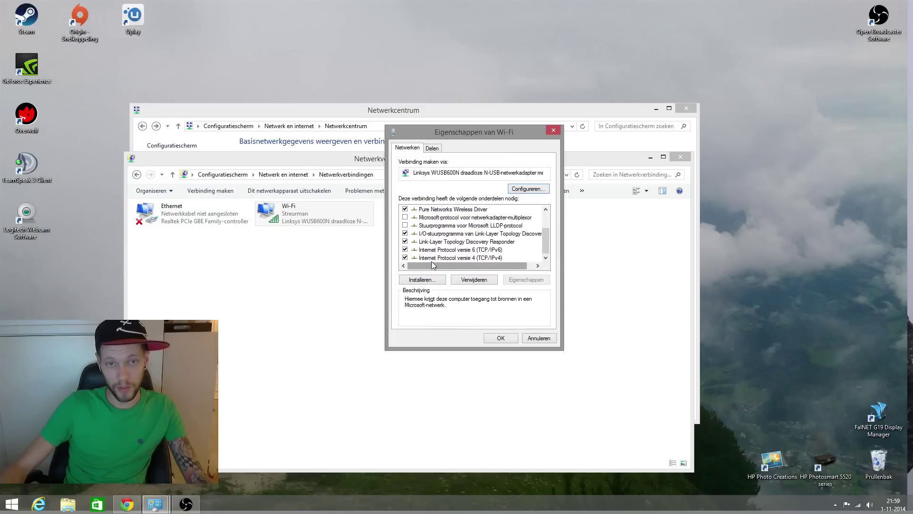
left_click(456, 257)
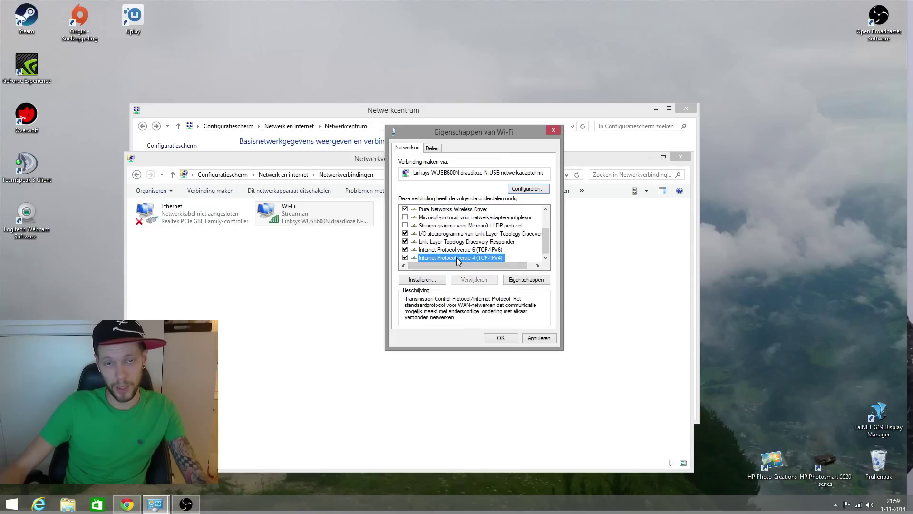
left_click(526, 280)
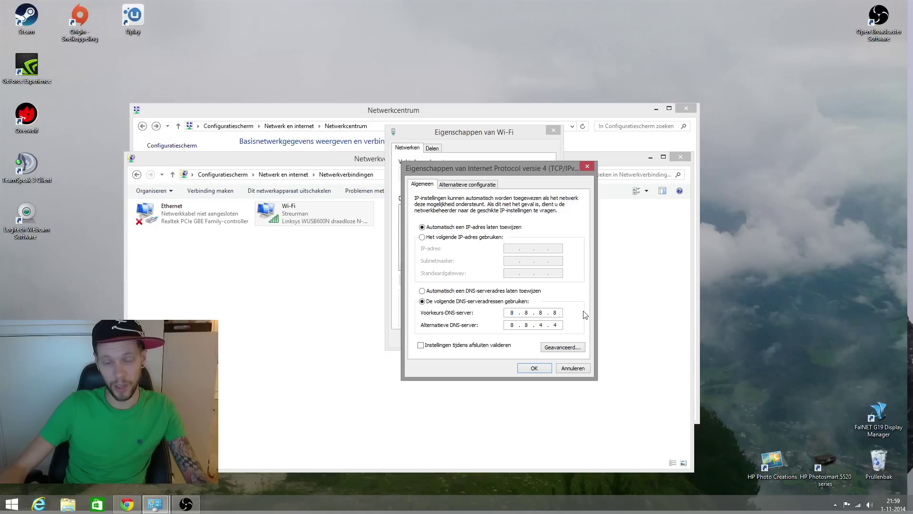
left_click(532, 313)
left_click(507, 325)
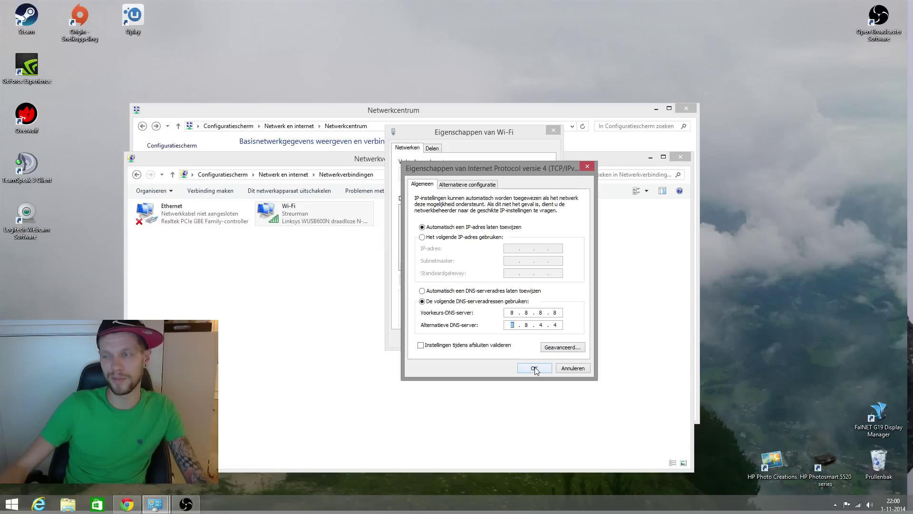
left_click(534, 369)
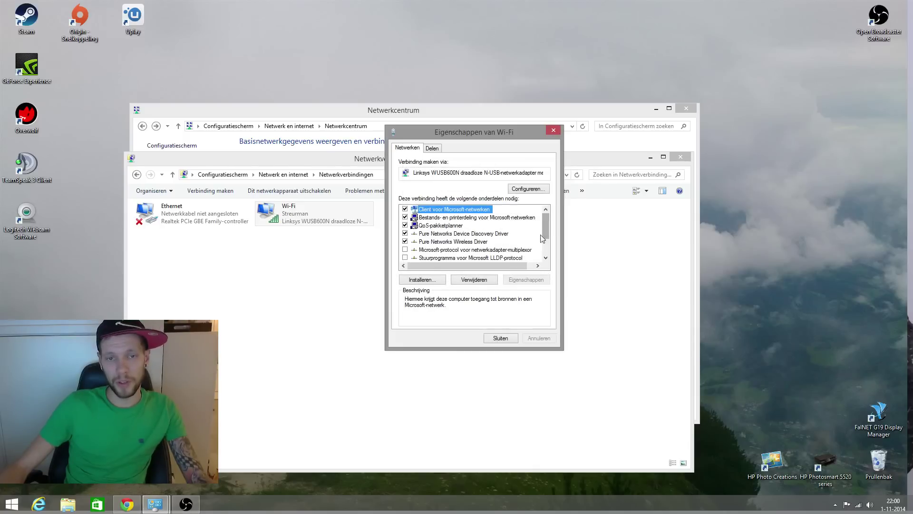
- Apply the Wi-Fi connection's advanced TCP/IPv6 DNS settings with its DNS suffix used in DNS registration, and close its properties
left_click_drag(548, 231, 549, 248)
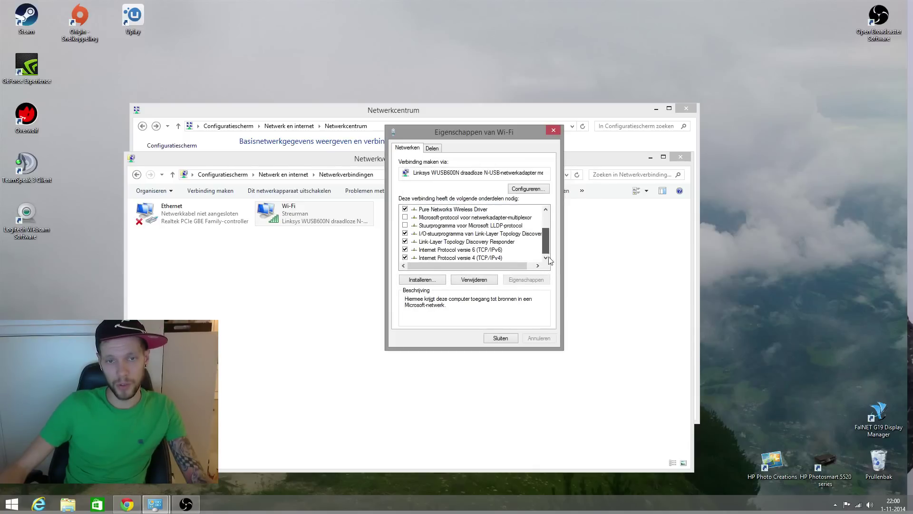
left_click(465, 251)
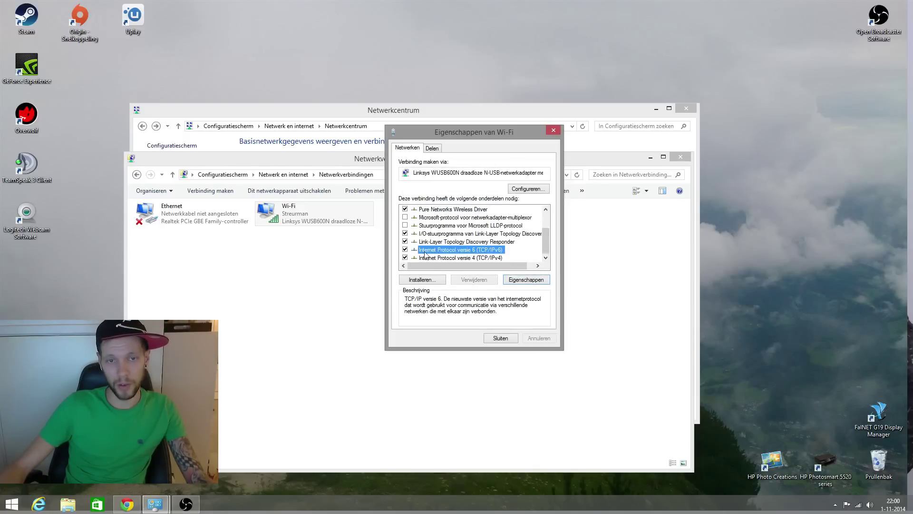
double_click(468, 252)
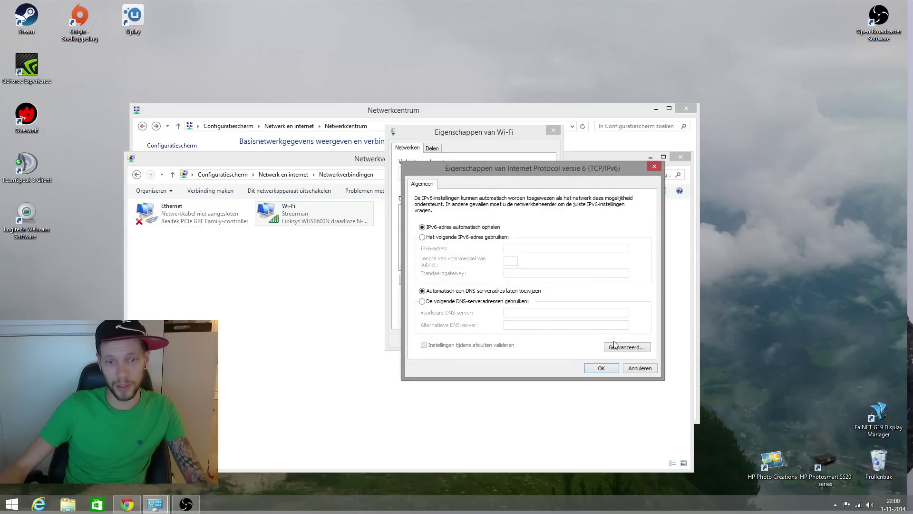
left_click(627, 347)
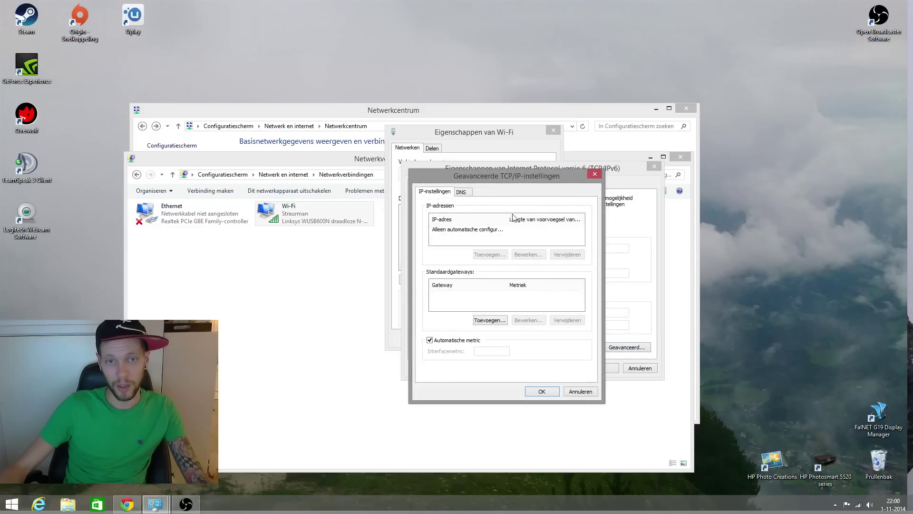
left_click(461, 192)
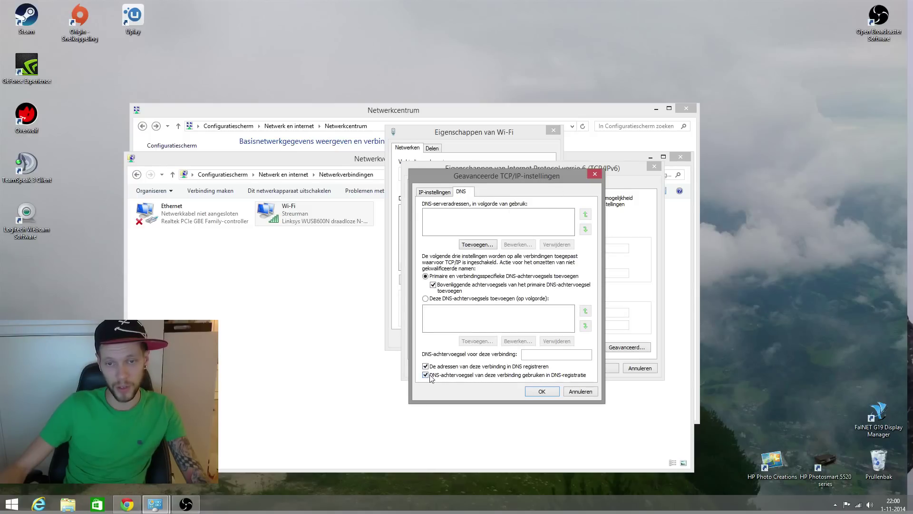
left_click(542, 392)
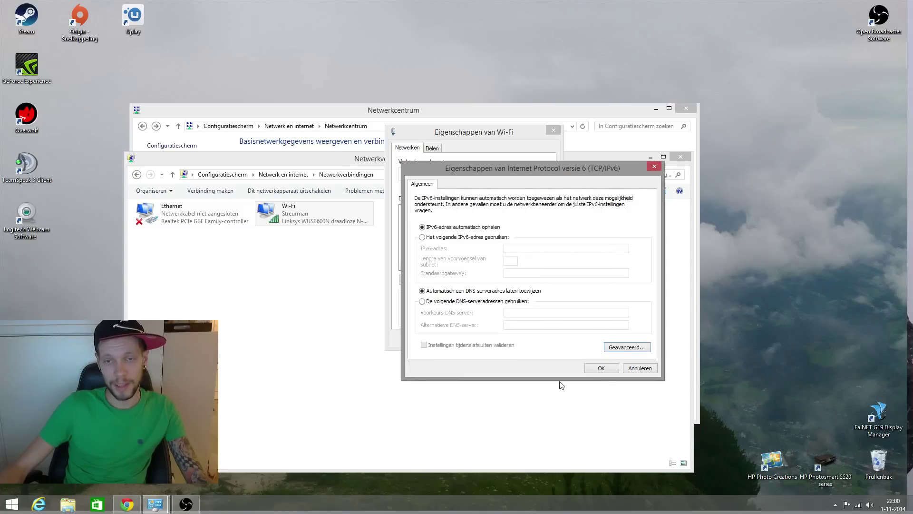
left_click(600, 370)
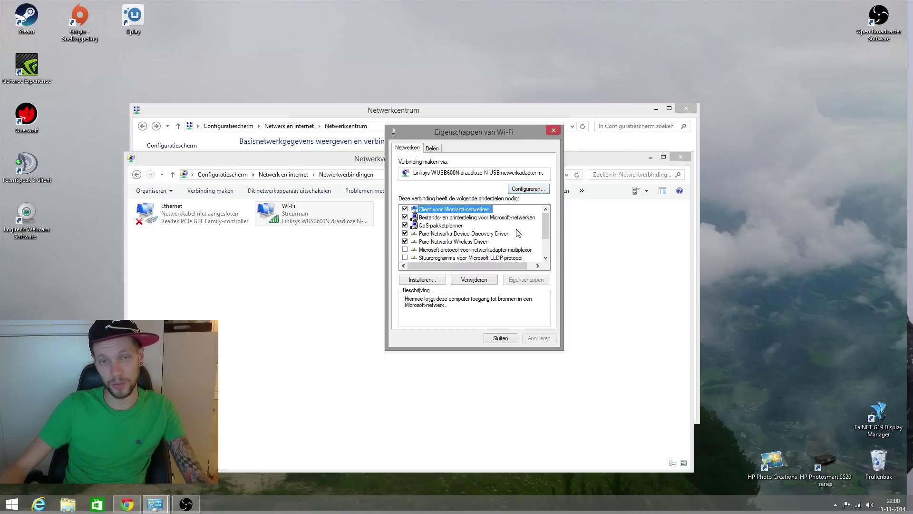
left_click(501, 338)
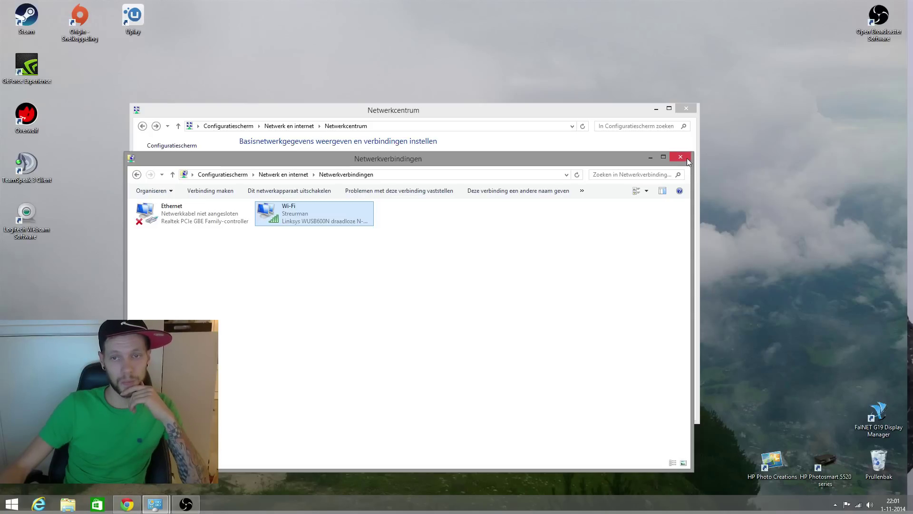
left_click_drag(544, 164, 591, 51)
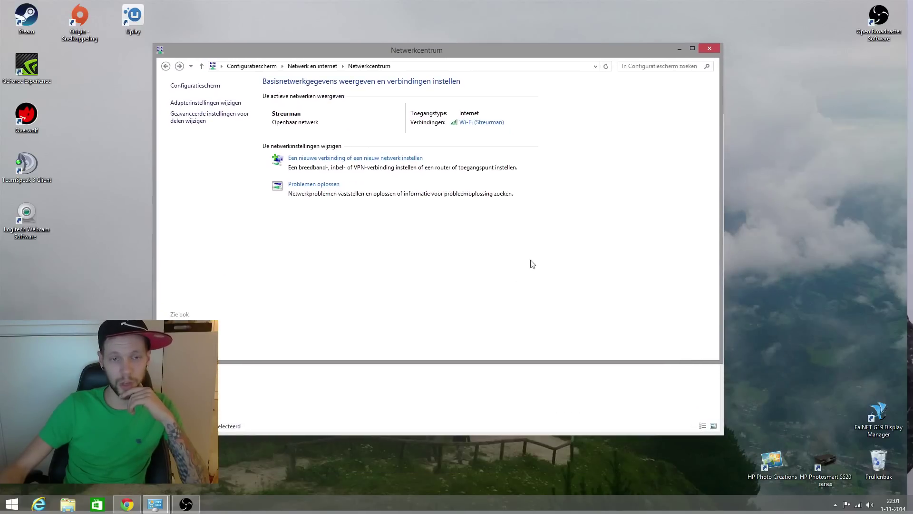
left_click(467, 370)
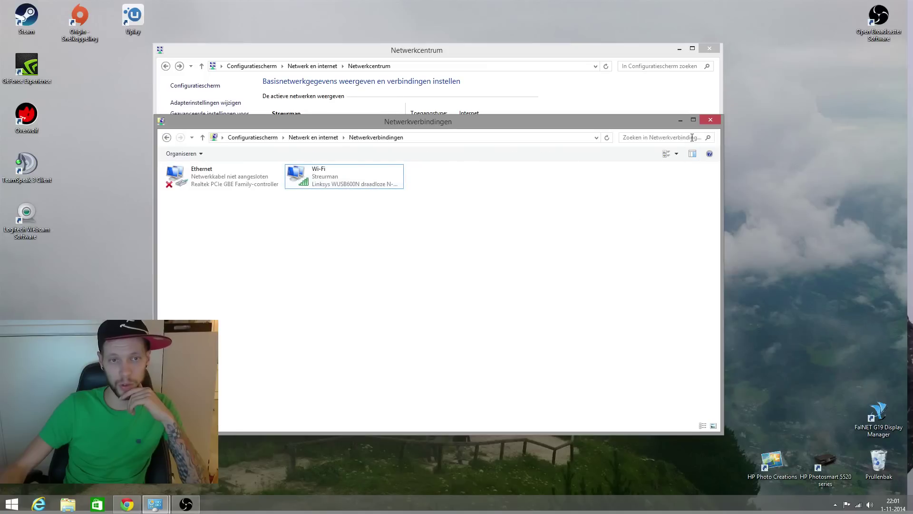